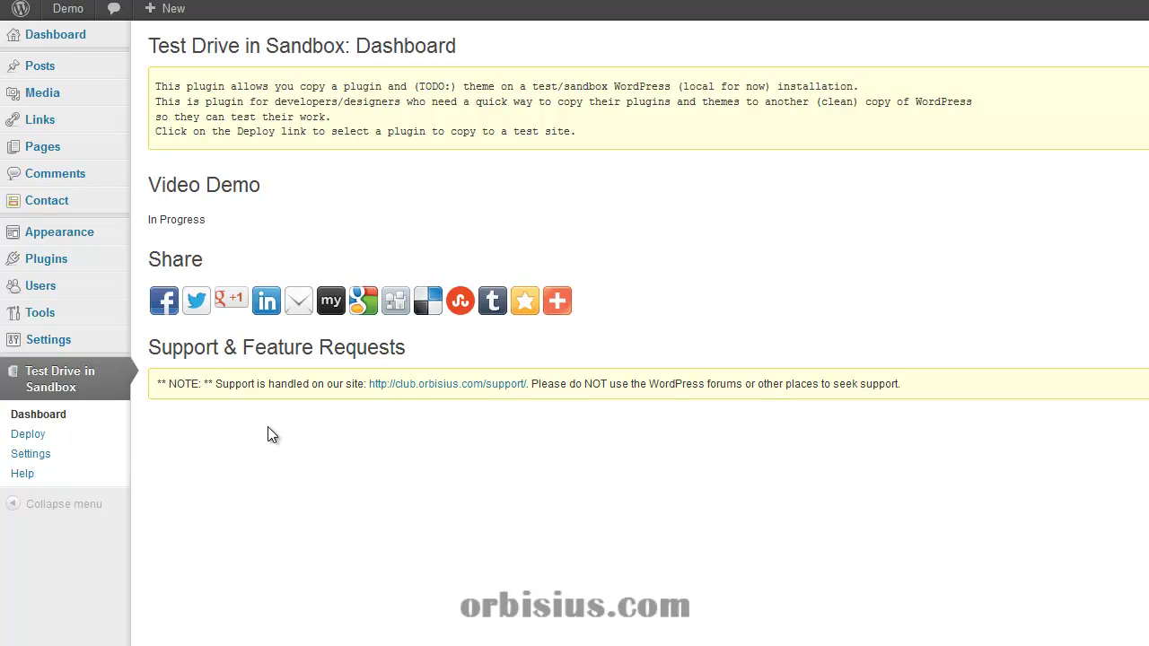
Step: On the Test Drive in Sandbox deploy page, select Admin UI Simplificator (ver 1.0.2) to deploy
{"action": "left_click", "coordinate": [32, 436]}
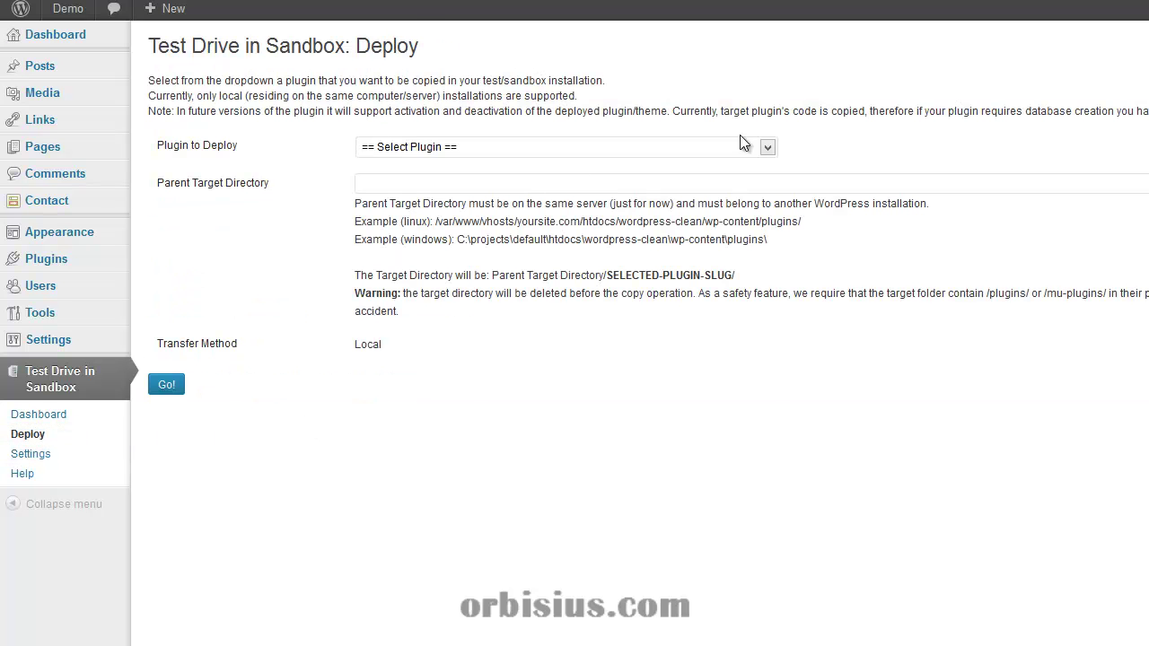
{"action": "left_click", "coordinate": [765, 151]}
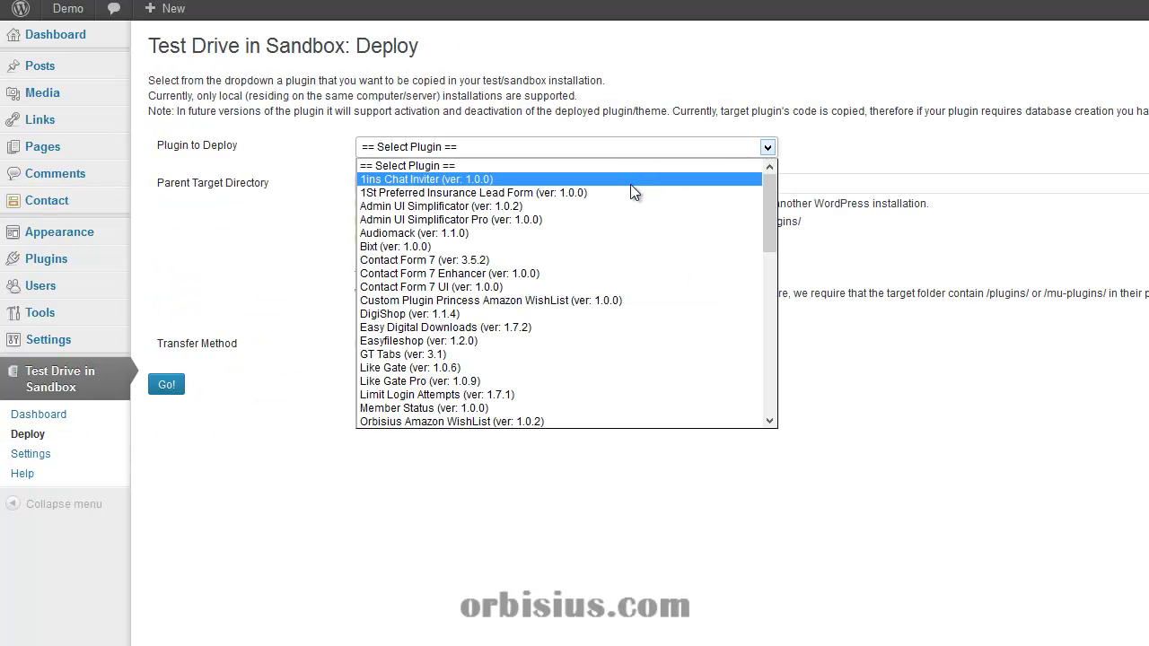
{"action": "left_click", "coordinate": [429, 208]}
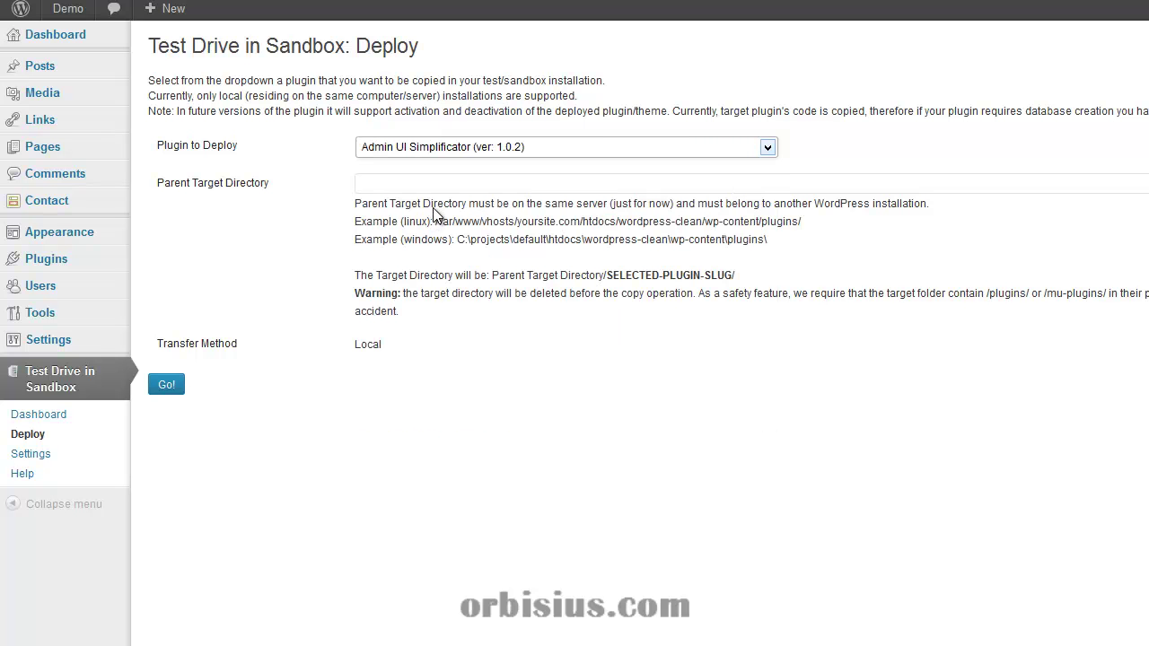
{"action": "key", "text": "Tab"}
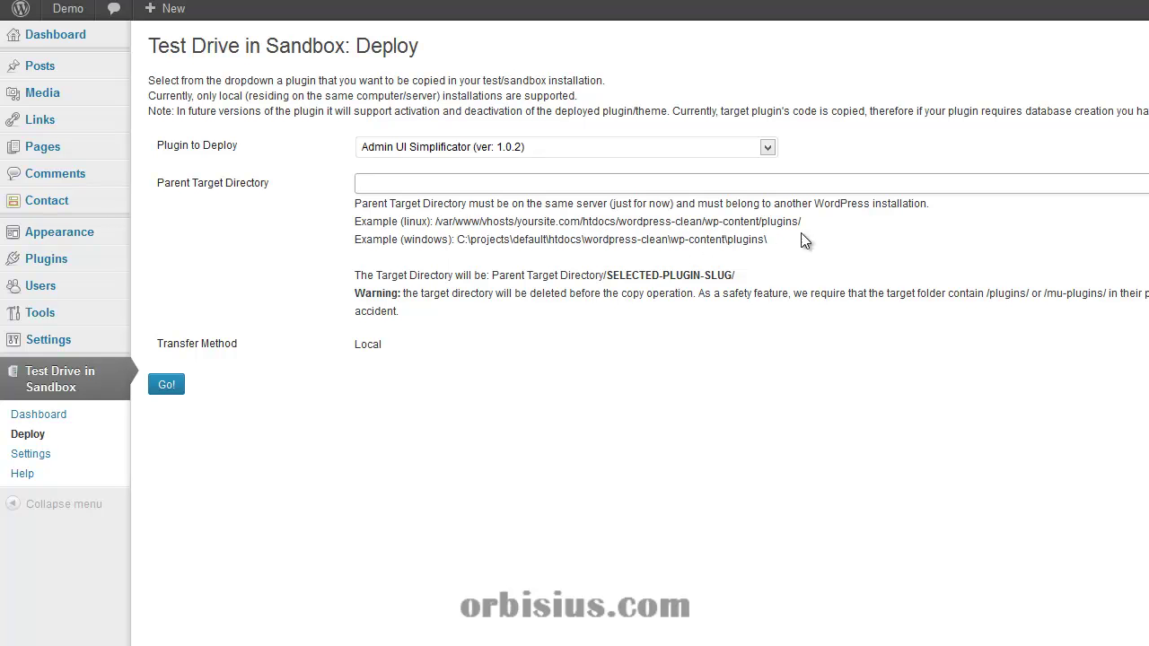
{"action": "left_click_drag", "start_coordinate": [770, 240], "coordinate": [600, 244]}
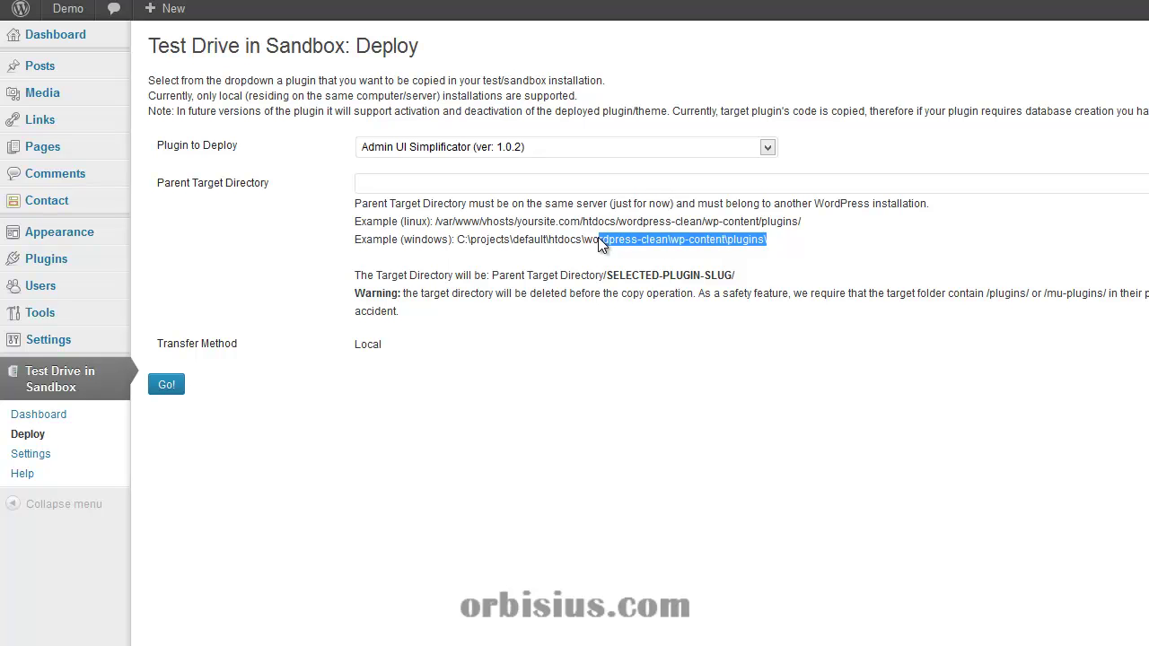
{"action": "left_click", "coordinate": [742, 240]}
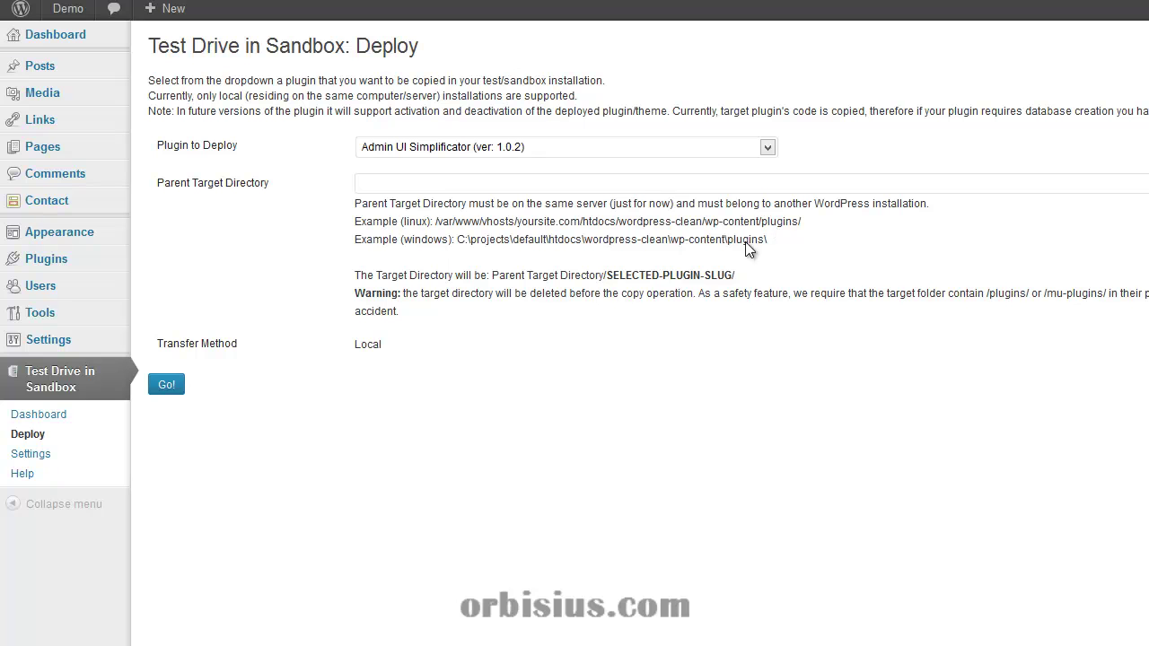
{"action": "left_click", "coordinate": [375, 182]}
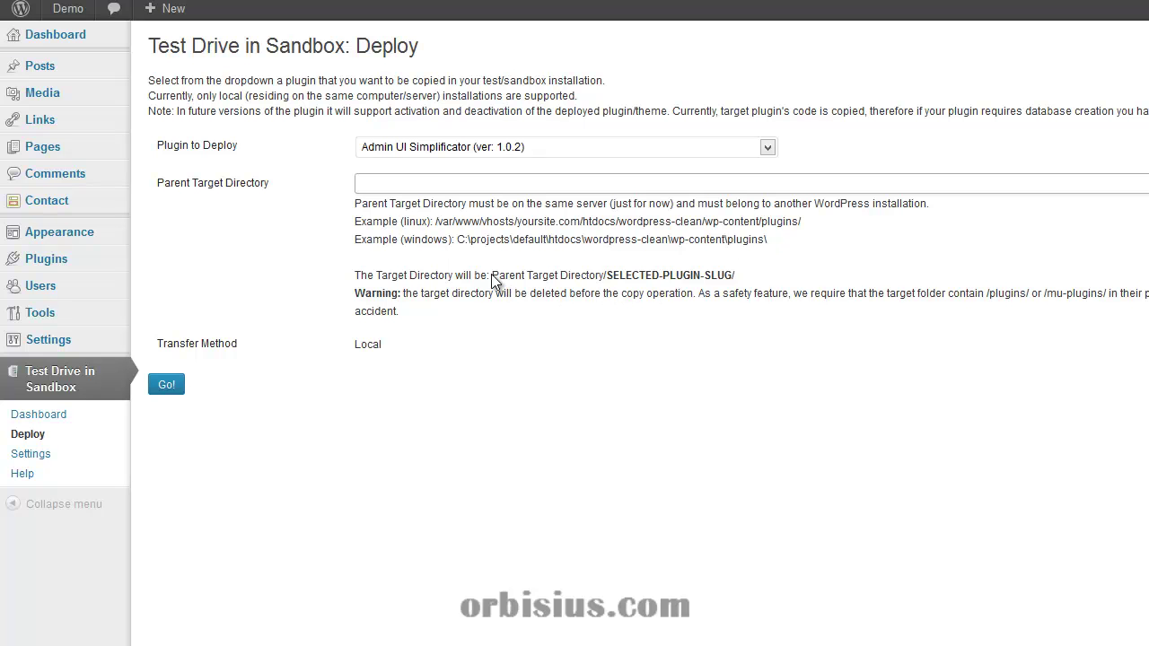
{"action": "left_click_drag", "start_coordinate": [492, 276], "coordinate": [603, 284]}
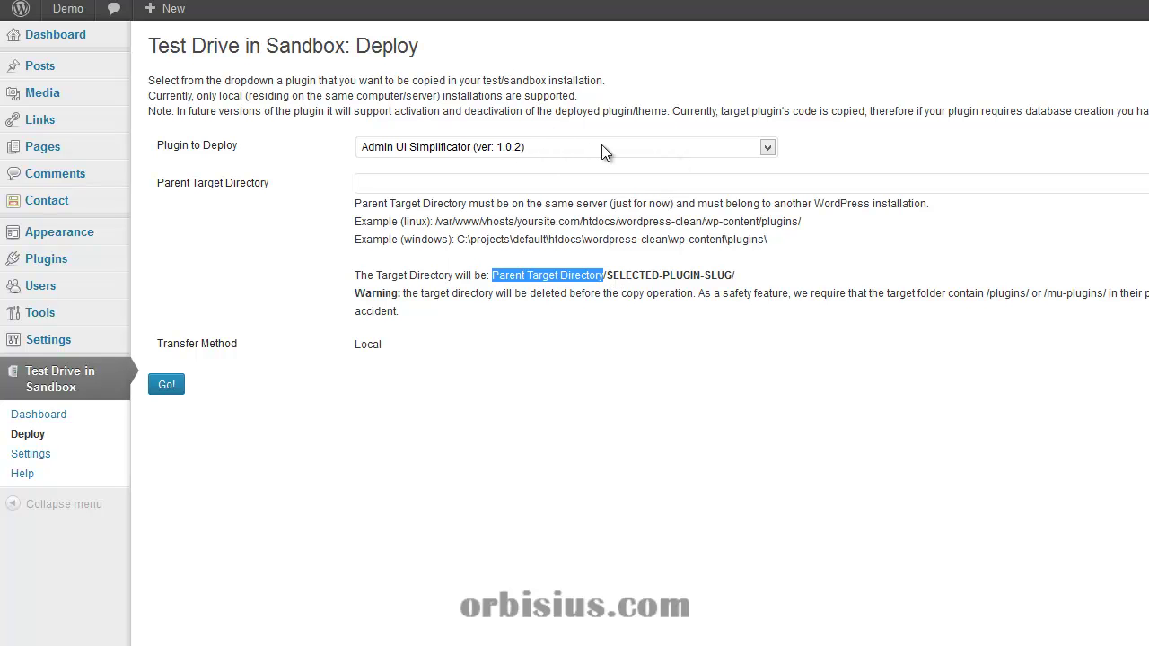
{"action": "left_click", "coordinate": [611, 283]}
{"action": "mouse_move", "coordinate": [611, 282]}
{"action": "left_mouse_down"}
{"action": "mouse_move", "coordinate": [743, 282]}
{"action": "mouse_move", "coordinate": [608, 281]}
{"action": "left_mouse_up"}
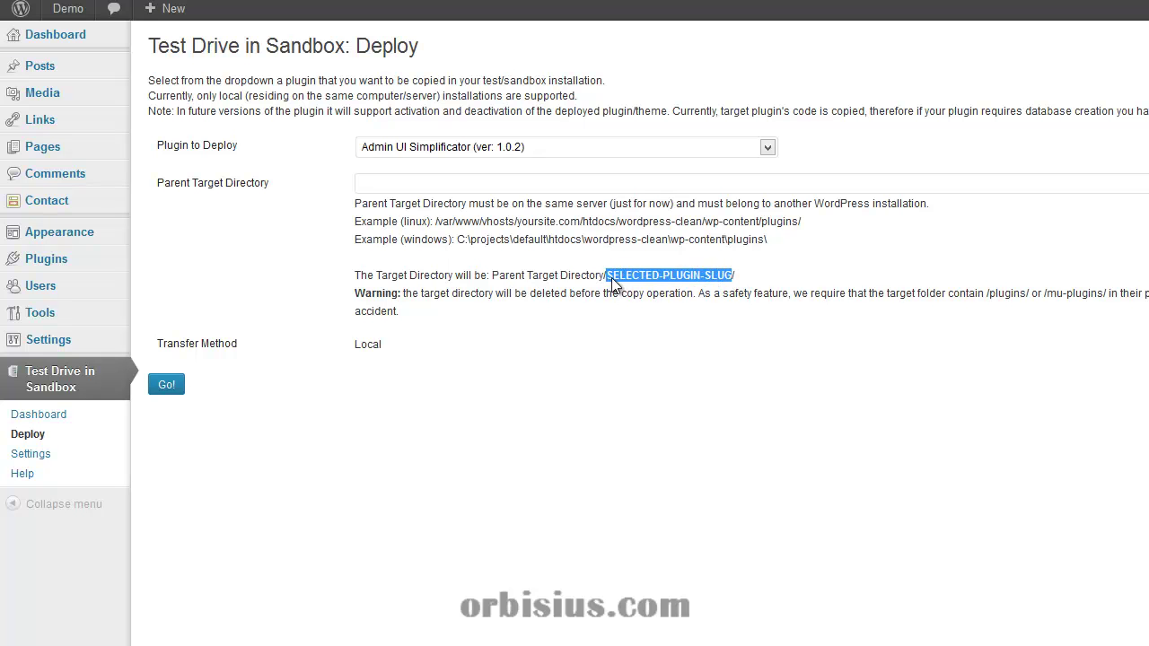
{"action": "left_click", "coordinate": [745, 287]}
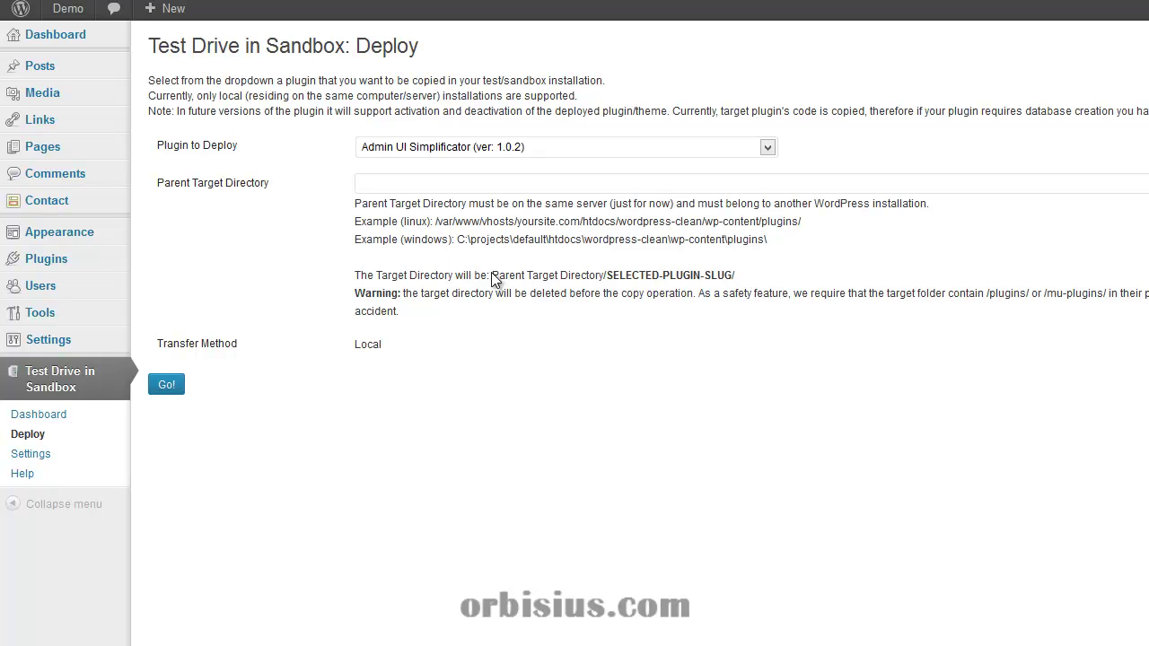
{"action": "left_click_drag", "start_coordinate": [492, 280], "coordinate": [606, 280]}
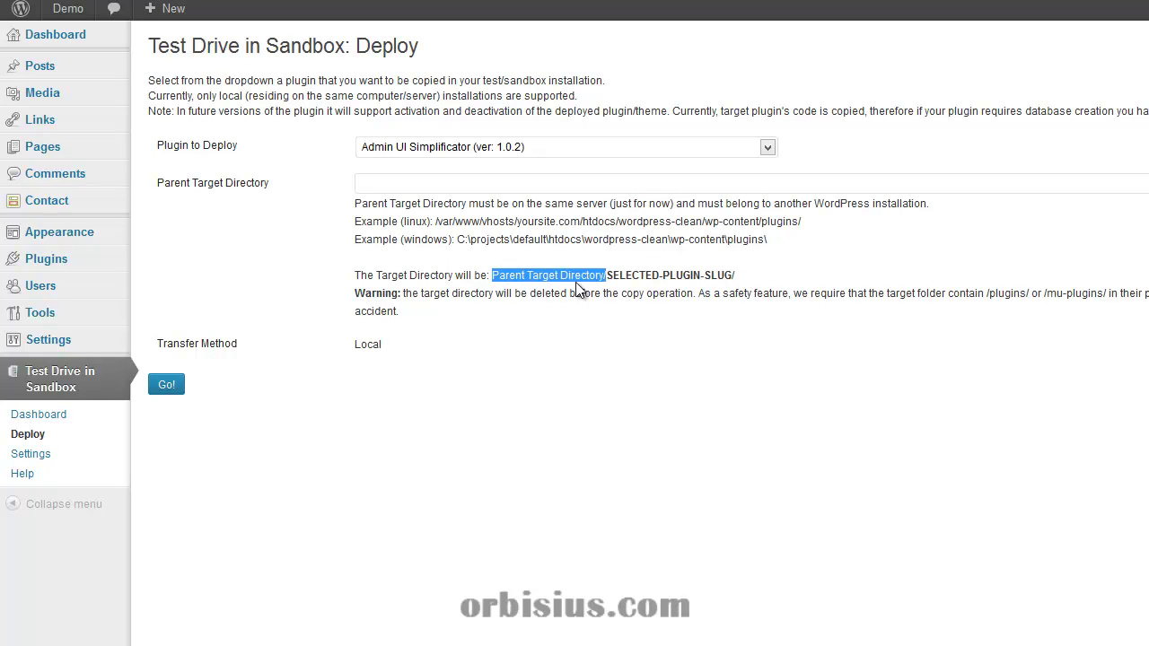
{"action": "left_click", "coordinate": [642, 281]}
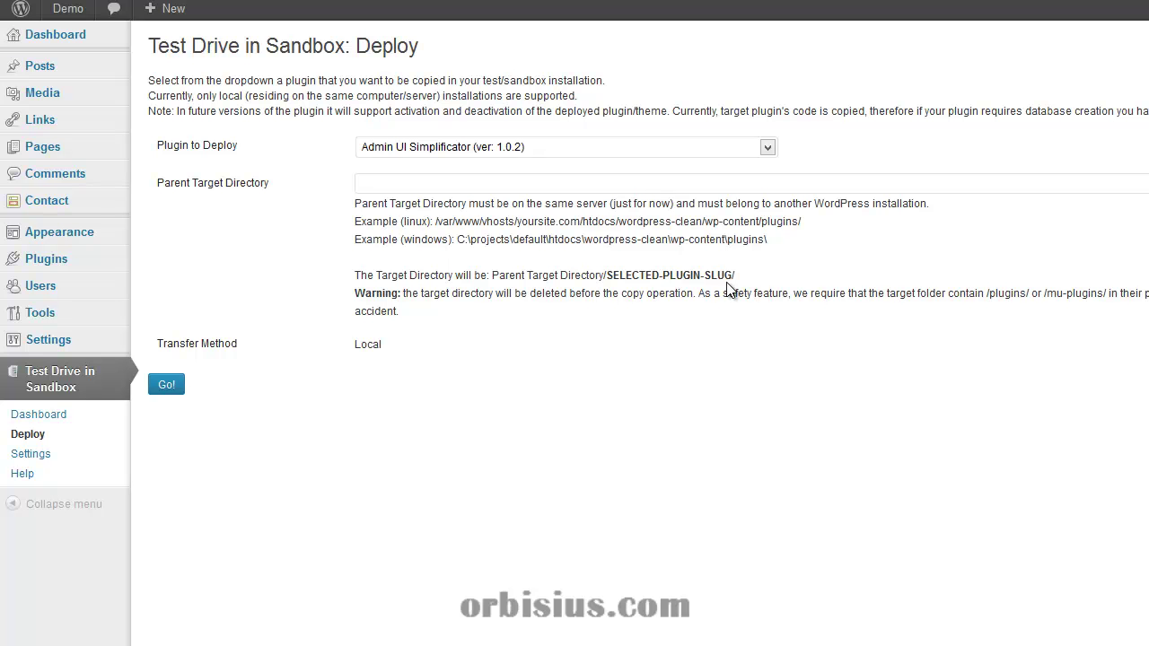
Step: Copy the wordpress wp-content plugins folder address from File Explorer's address bar
{"action": "left_click", "coordinate": [461, 186]}
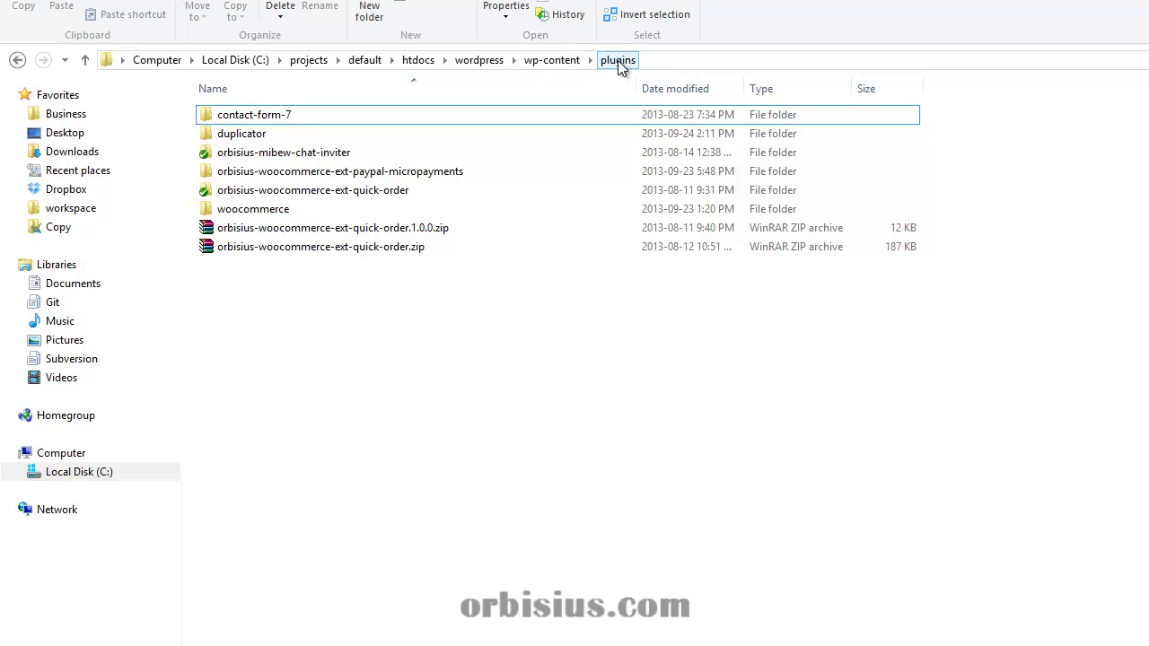
{"action": "right_click", "coordinate": [665, 63]}
{"action": "left_click", "coordinate": [725, 71]}
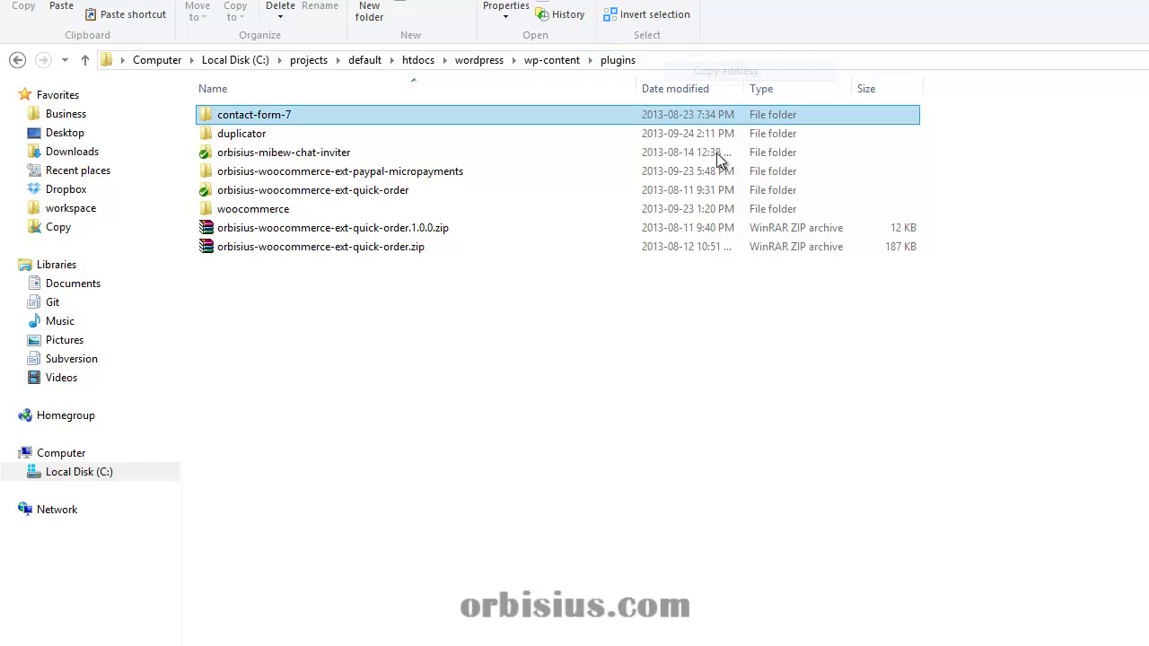
Step: Paste the plugins path into Parent Target Directory and deploy with Go!
{"action": "key", "text": "alt+Tab"}
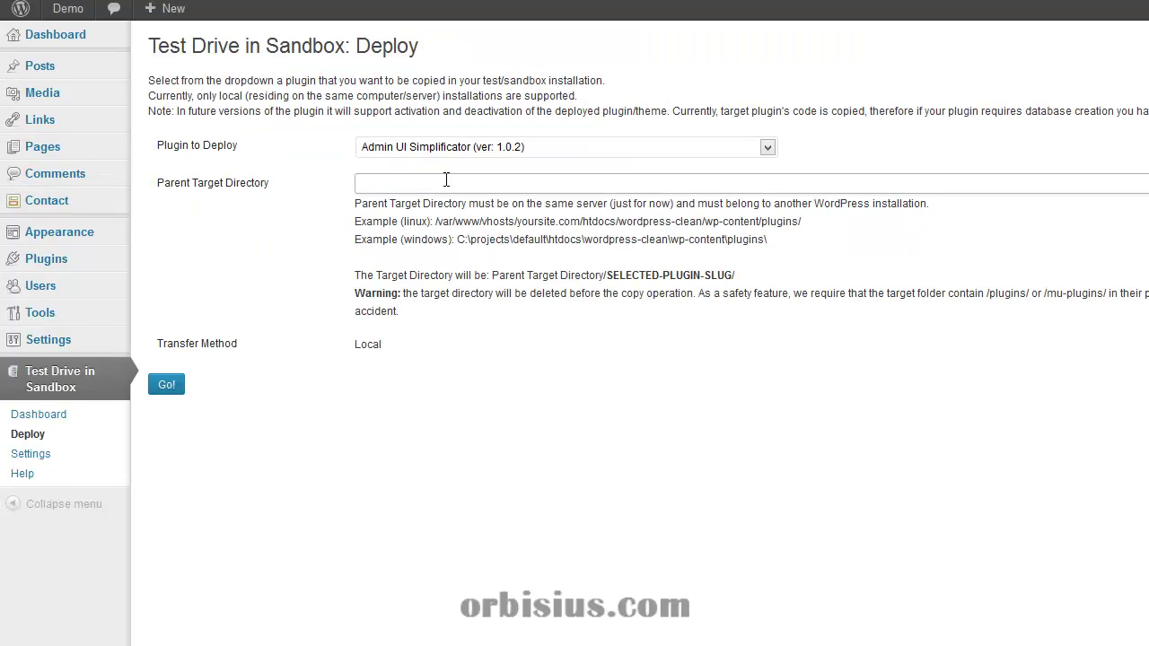
{"action": "right_click", "coordinate": [444, 184]}
{"action": "left_click", "coordinate": [507, 258]}
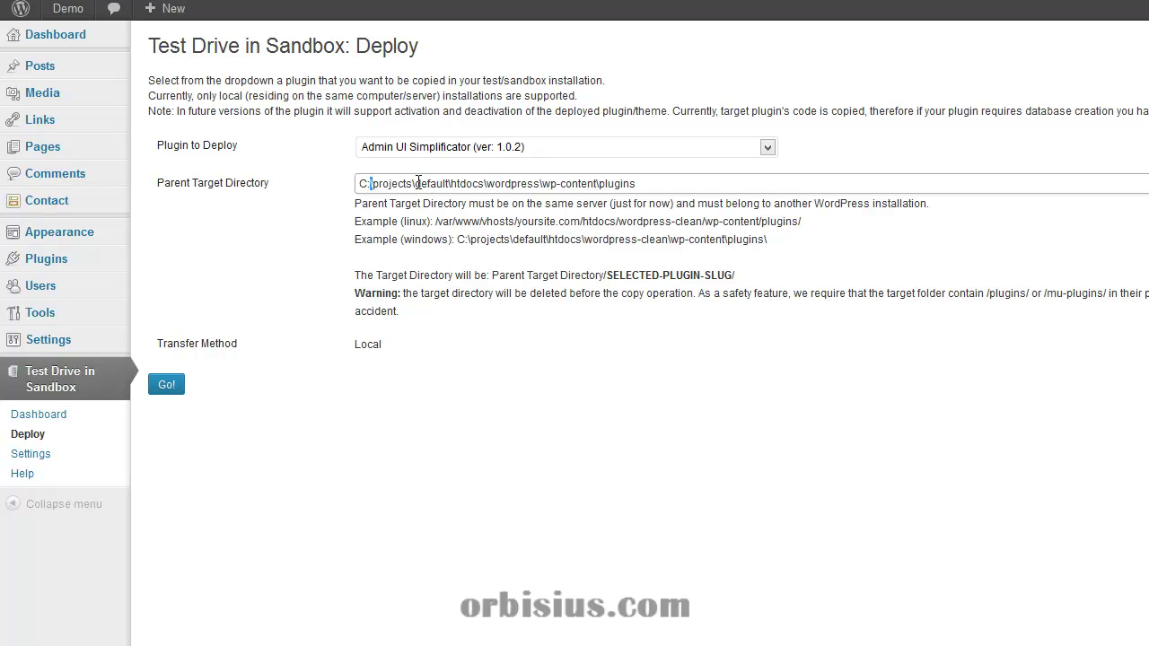
{"action": "left_click", "coordinate": [679, 184]}
{"action": "left_click", "coordinate": [180, 392]}
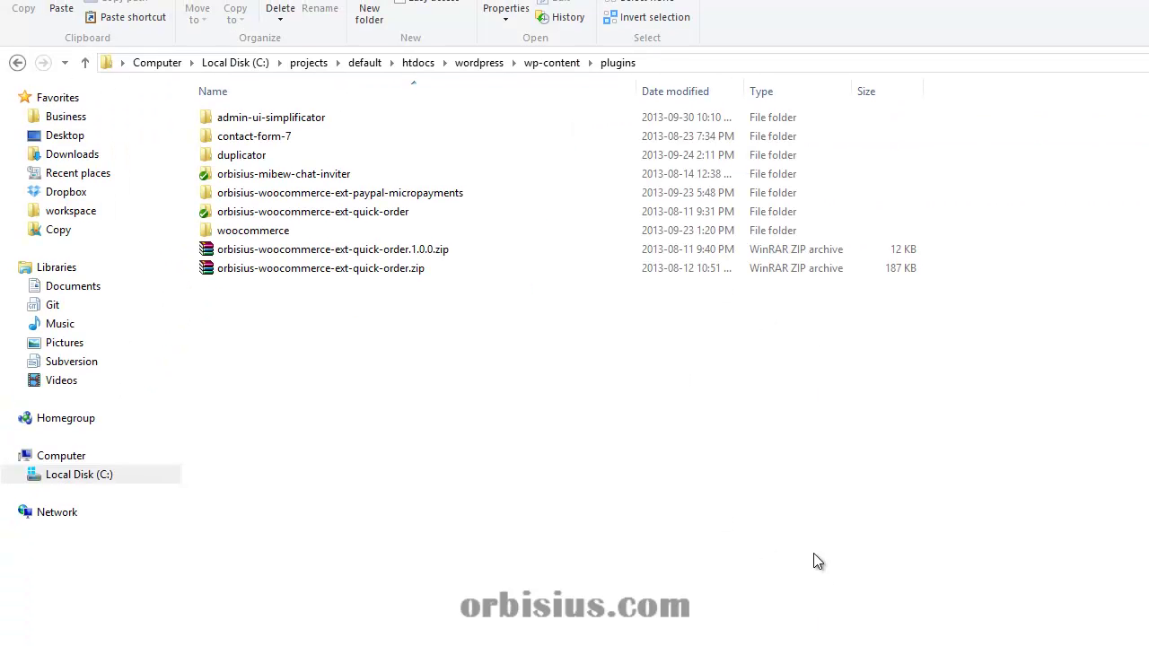
Step: Select the new admin-ui-simplificator folder inside the plugins folder
{"action": "left_click", "coordinate": [306, 173]}
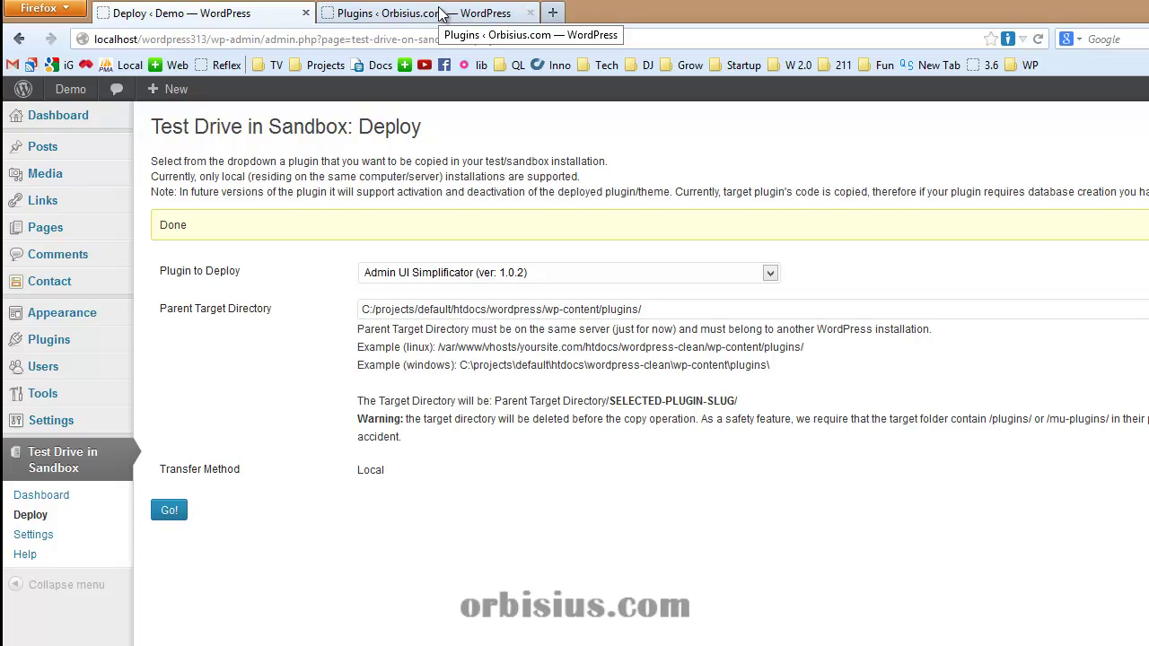
Step: Reload the test site's Installed Plugins and activate Admin UI Simplificator
{"action": "left_click", "coordinate": [440, 14]}
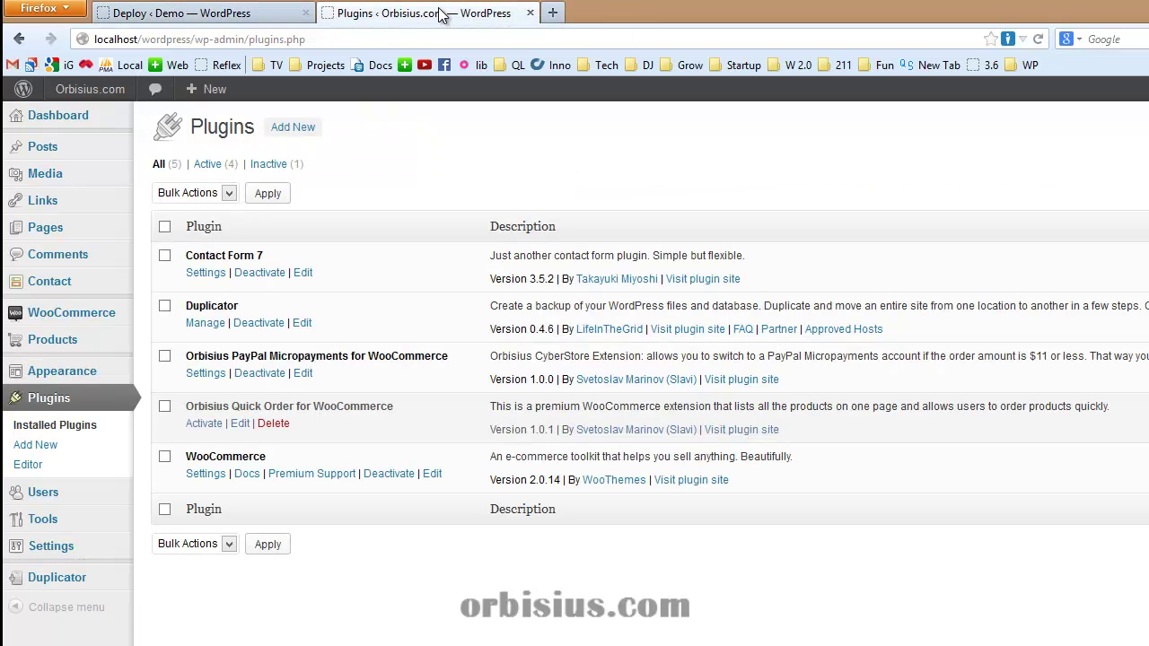
{"action": "left_click", "coordinate": [54, 427]}
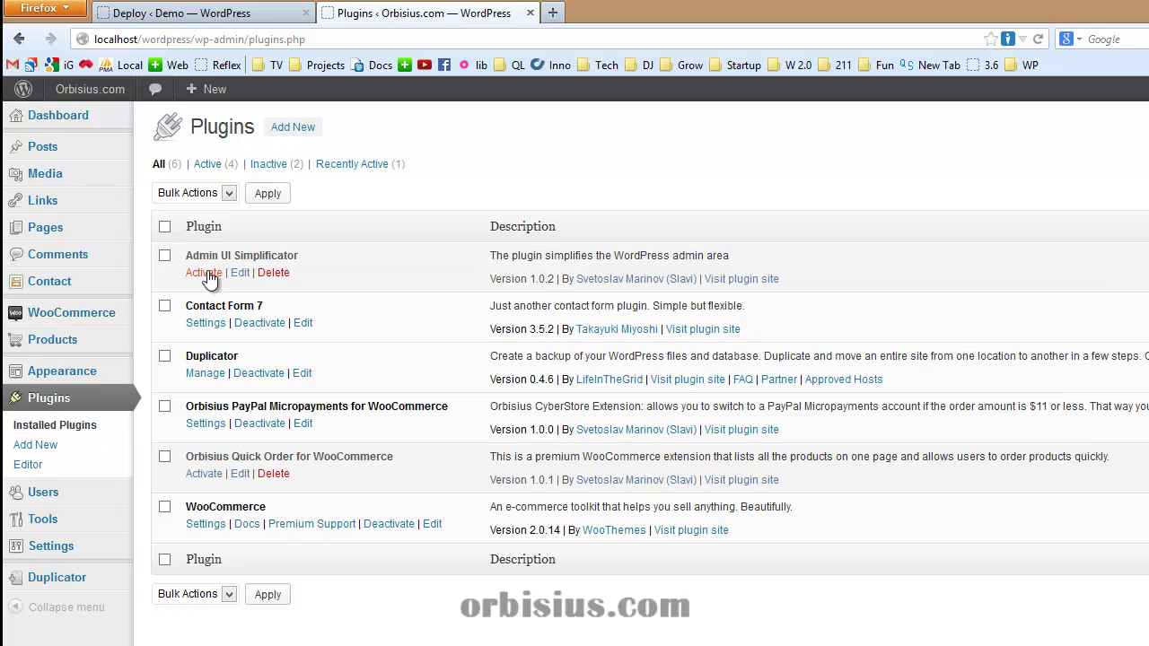
{"action": "left_click", "coordinate": [204, 272]}
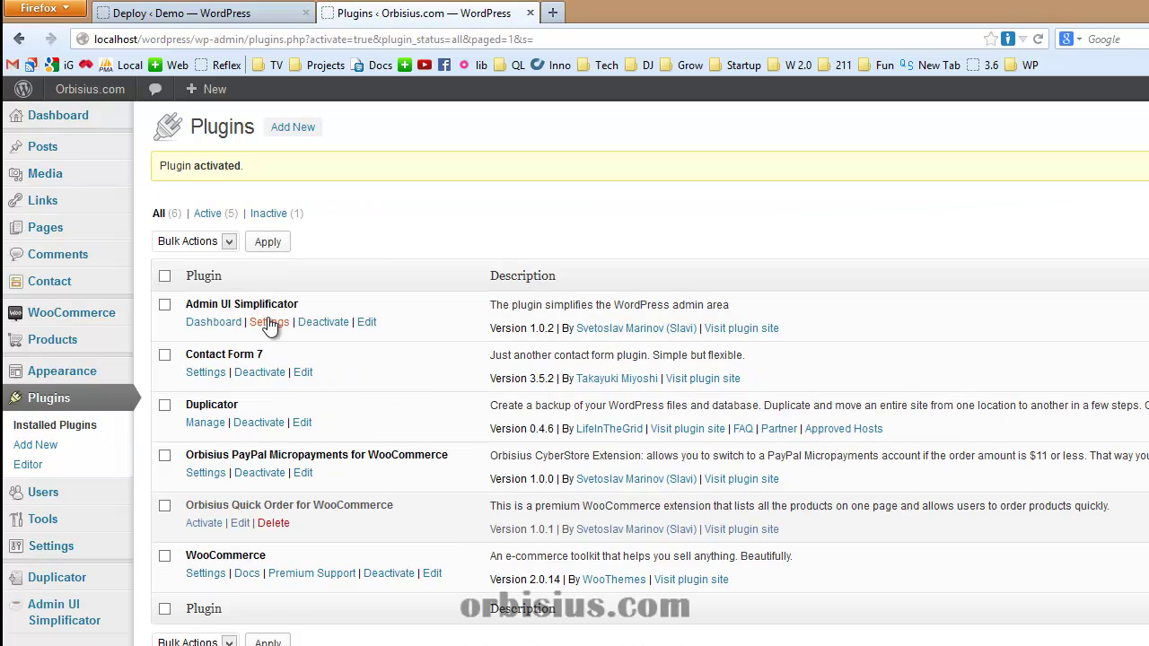
Step: Back on the Deploy page, run the deployment again and edit the target directory path
{"action": "left_click", "coordinate": [256, 16]}
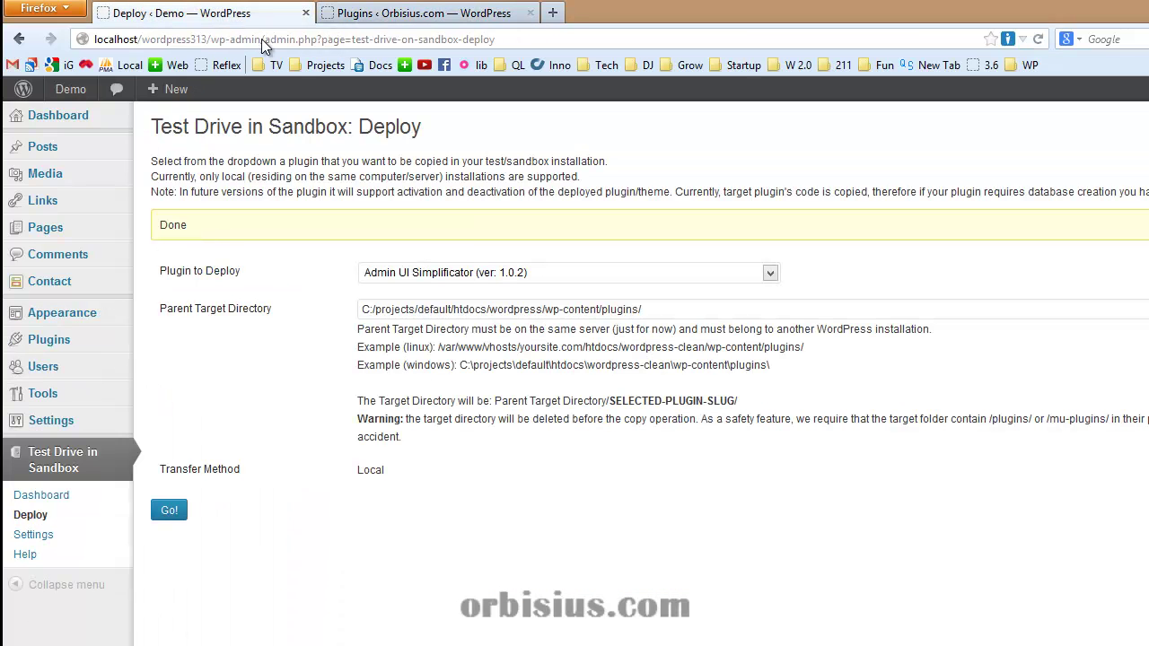
{"action": "left_click", "coordinate": [169, 512]}
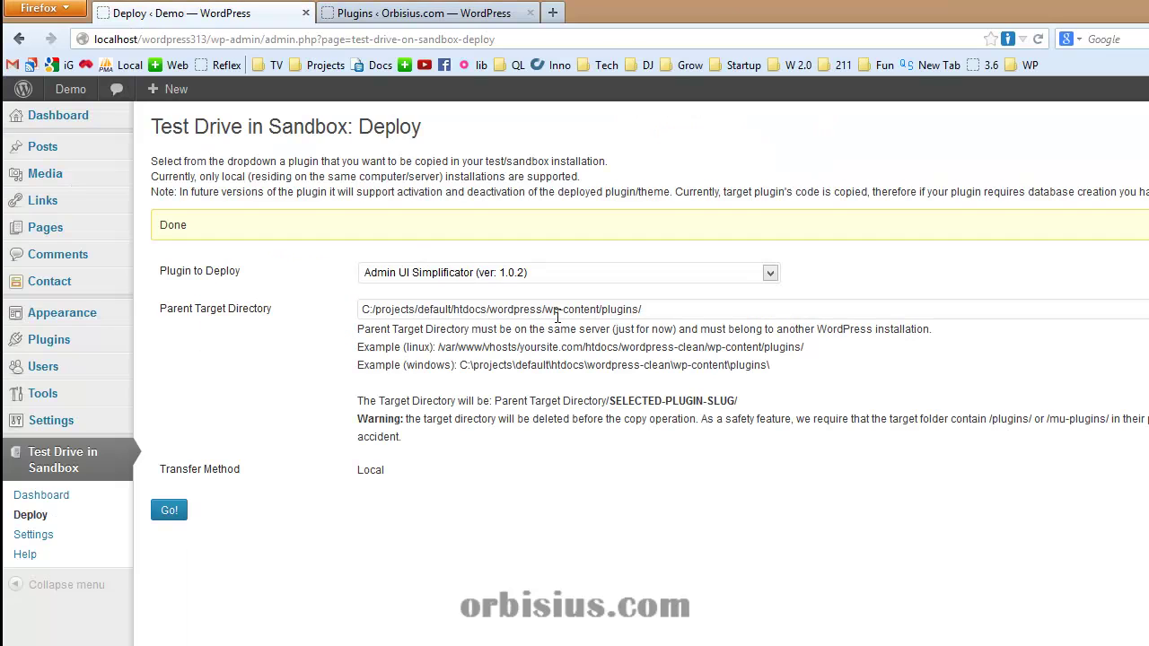
{"action": "left_click", "coordinate": [546, 310]}
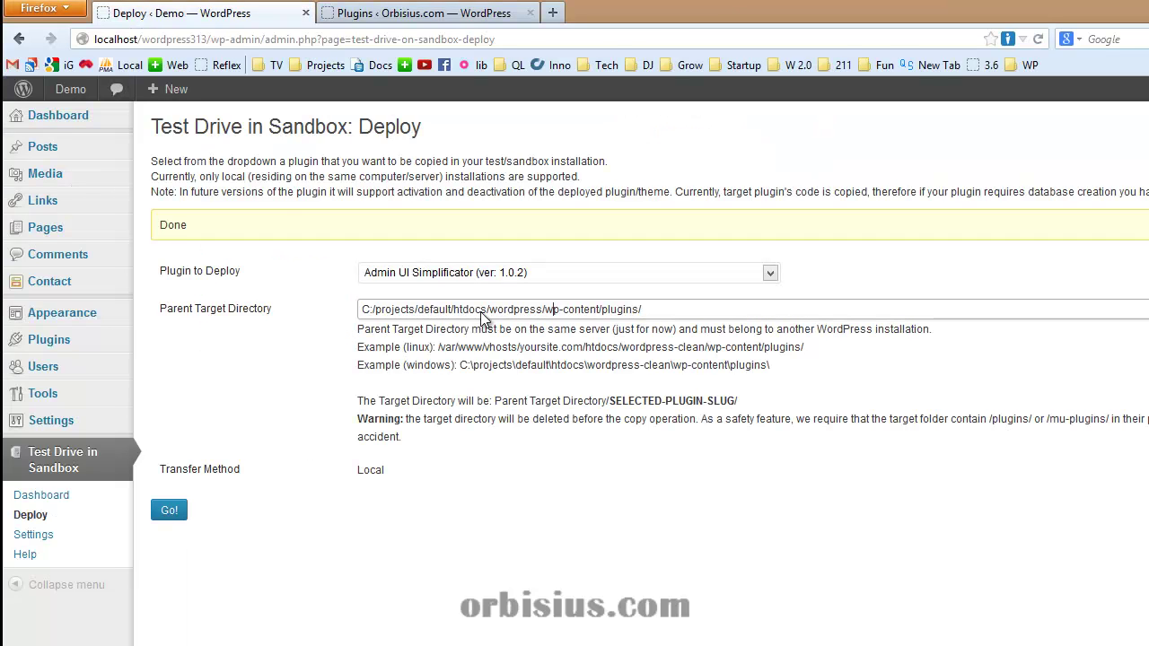
Step: Open Help from the Test Drive in Sandbox sidebar menu
{"action": "left_click", "coordinate": [38, 558]}
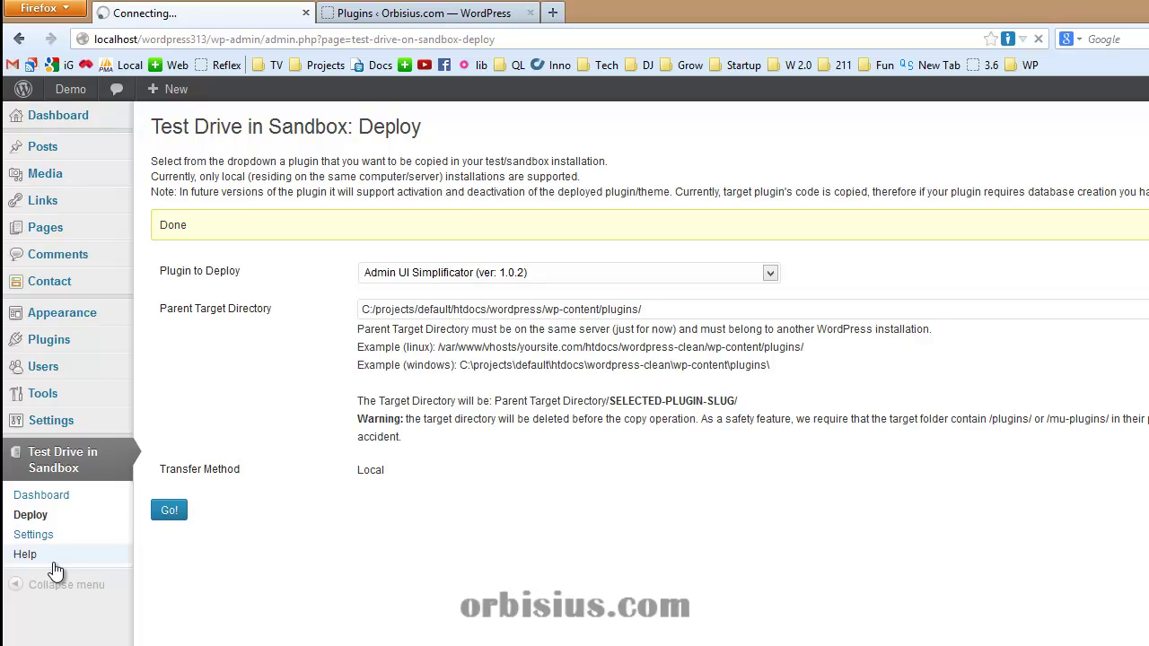